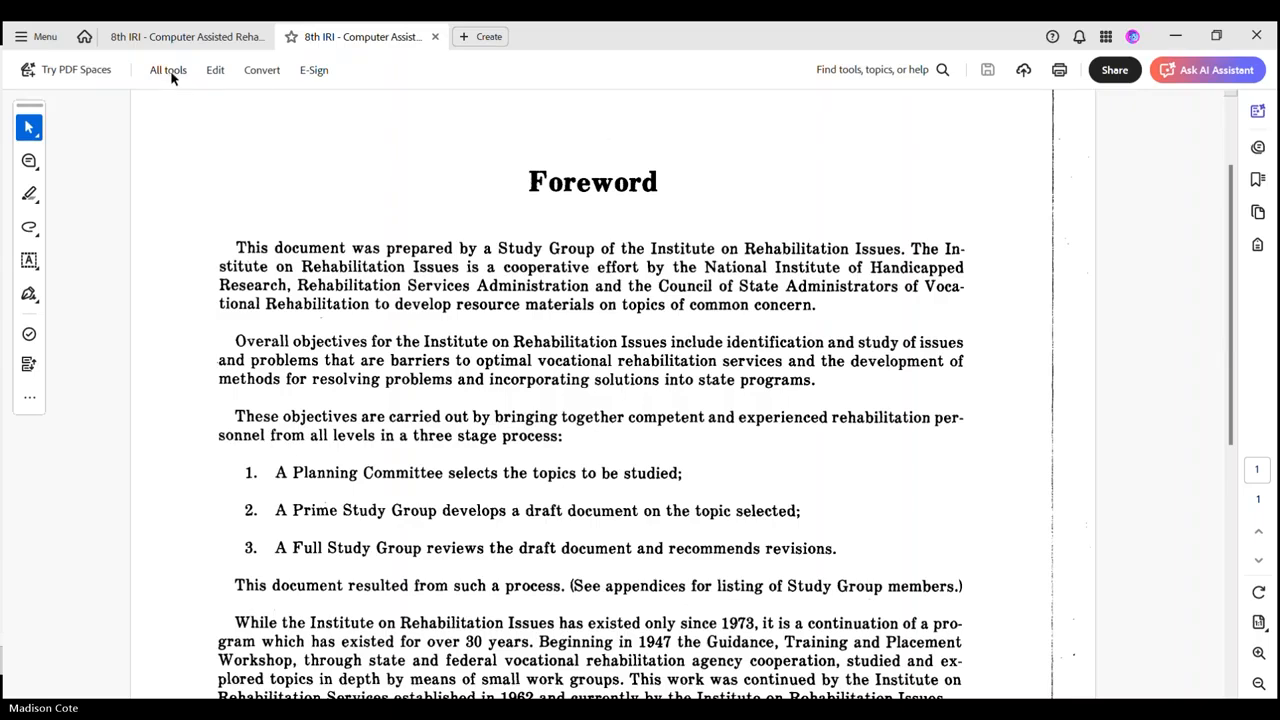
Set text recognition for the current page of this file to downsample to 300 dpi
left_click(168, 72)
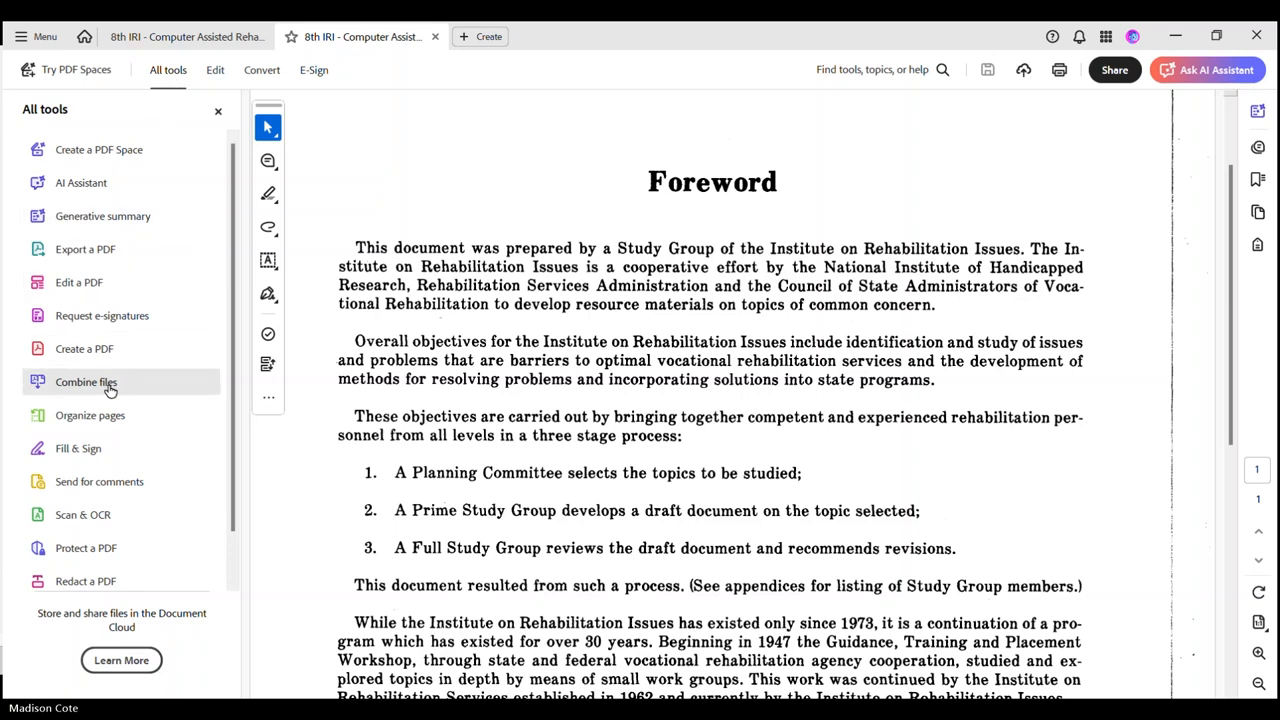
left_click(84, 515)
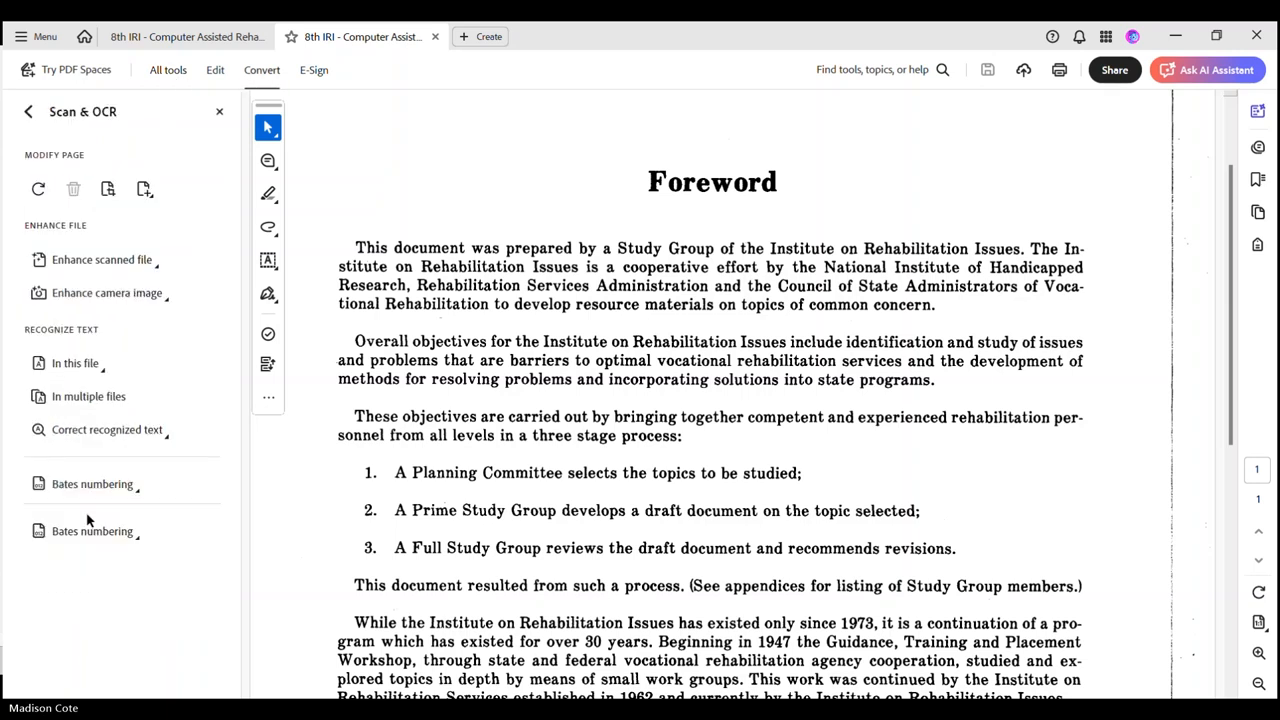
left_click(92, 369)
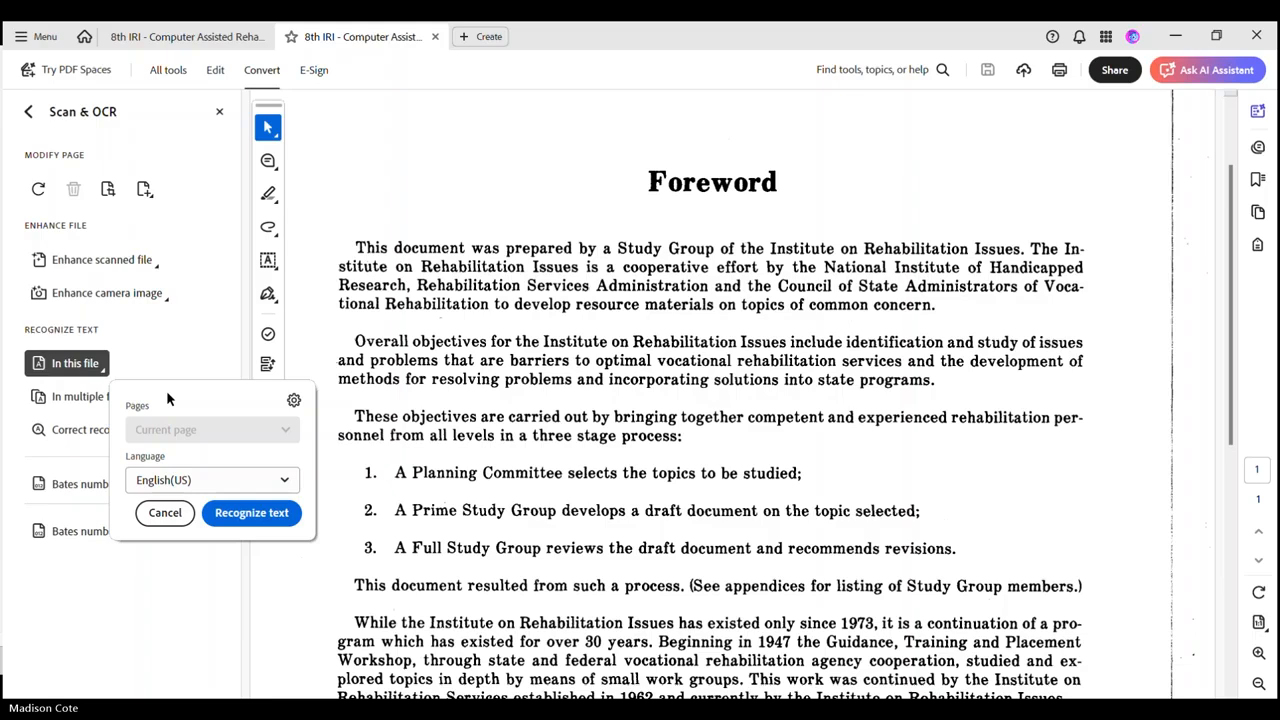
left_click(294, 401)
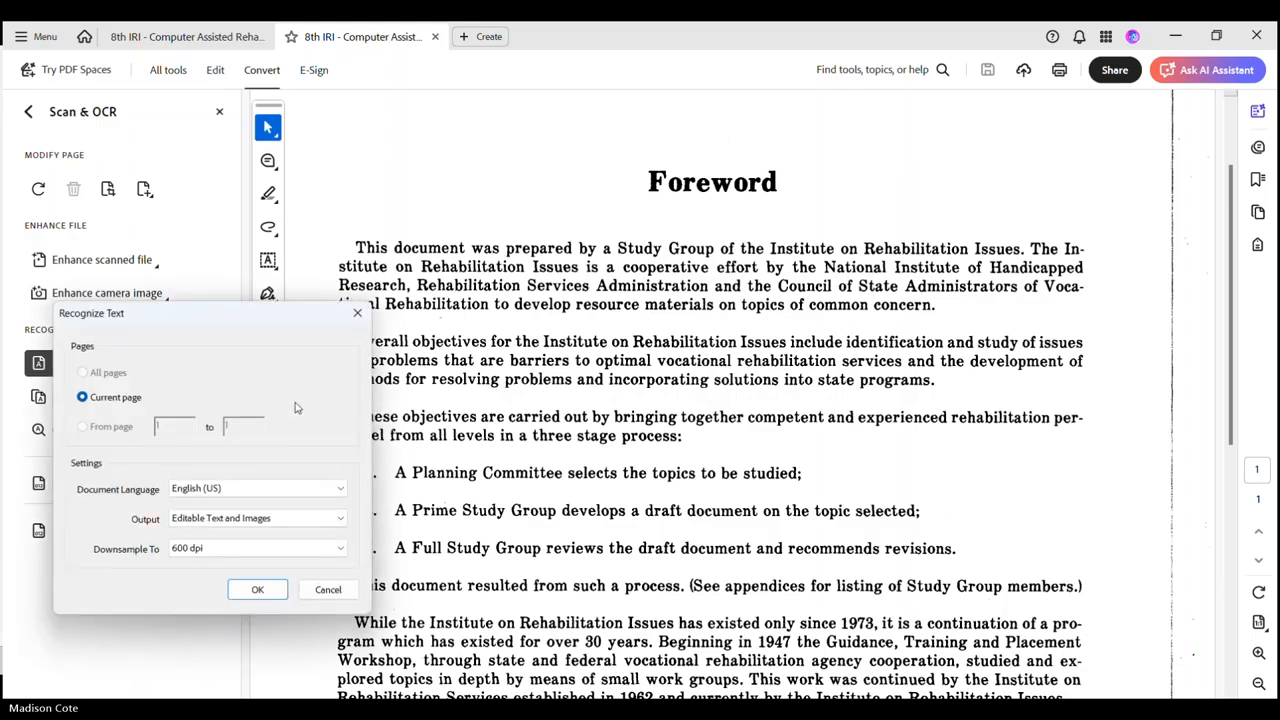
left_click(340, 549)
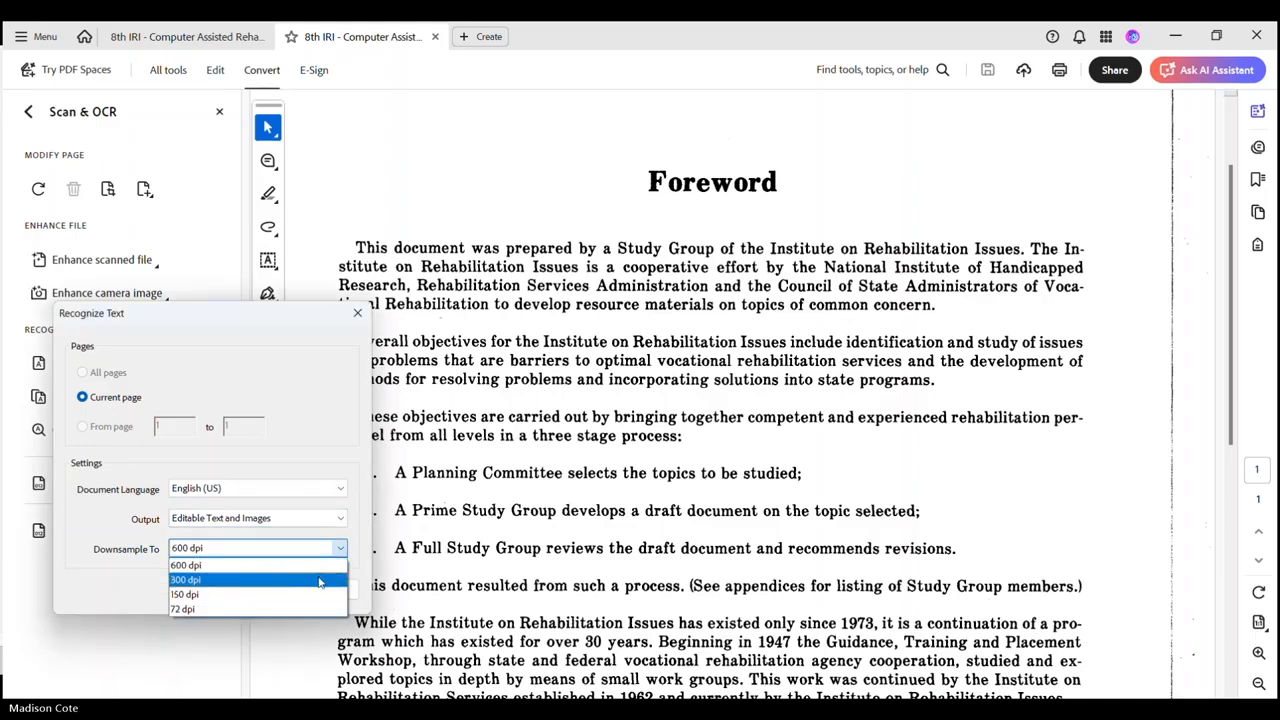
left_click(322, 580)
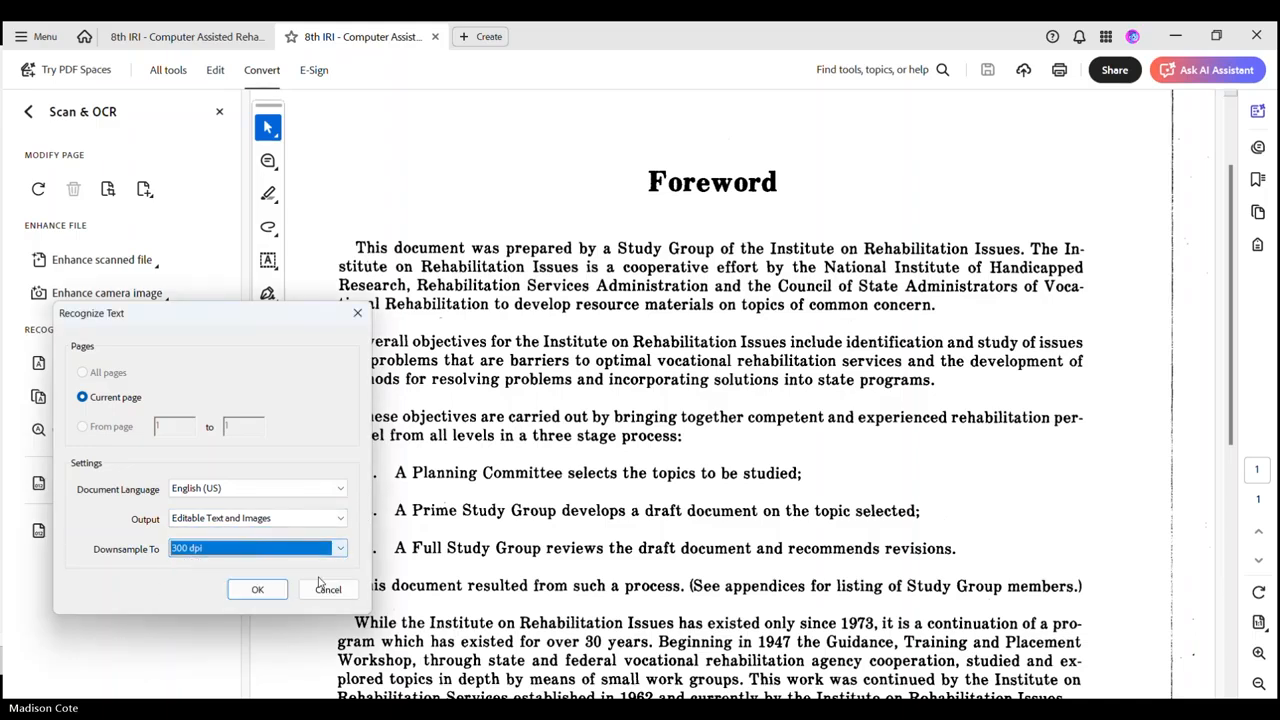
left_click(258, 590)
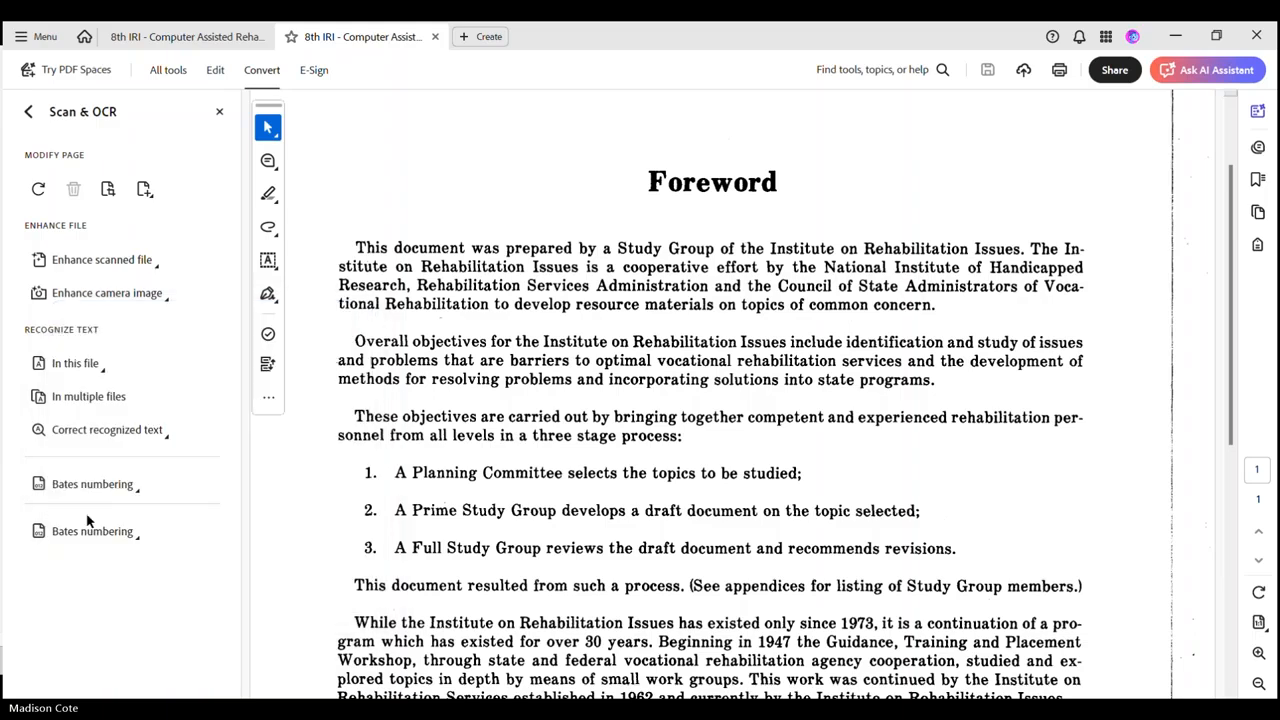
left_click(97, 369)
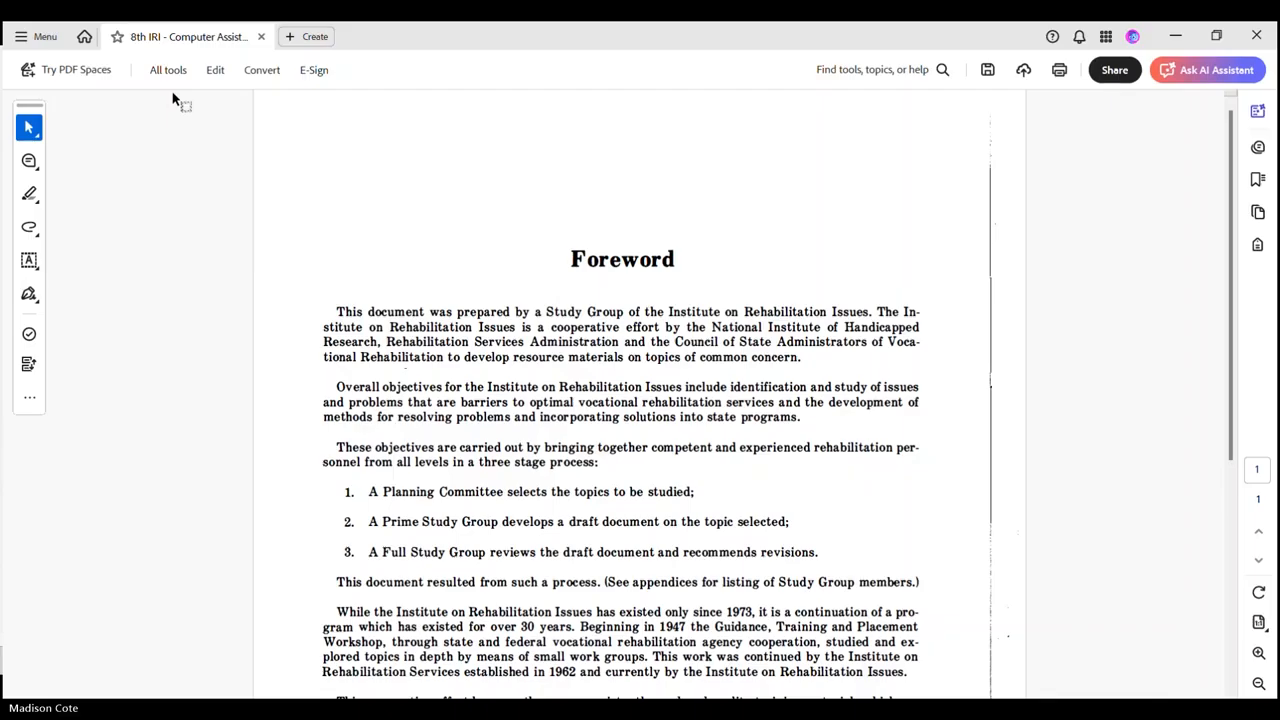
Open the Scan & OCR correction tool and turn on review of the recognized text on the Foreword page
left_click(170, 76)
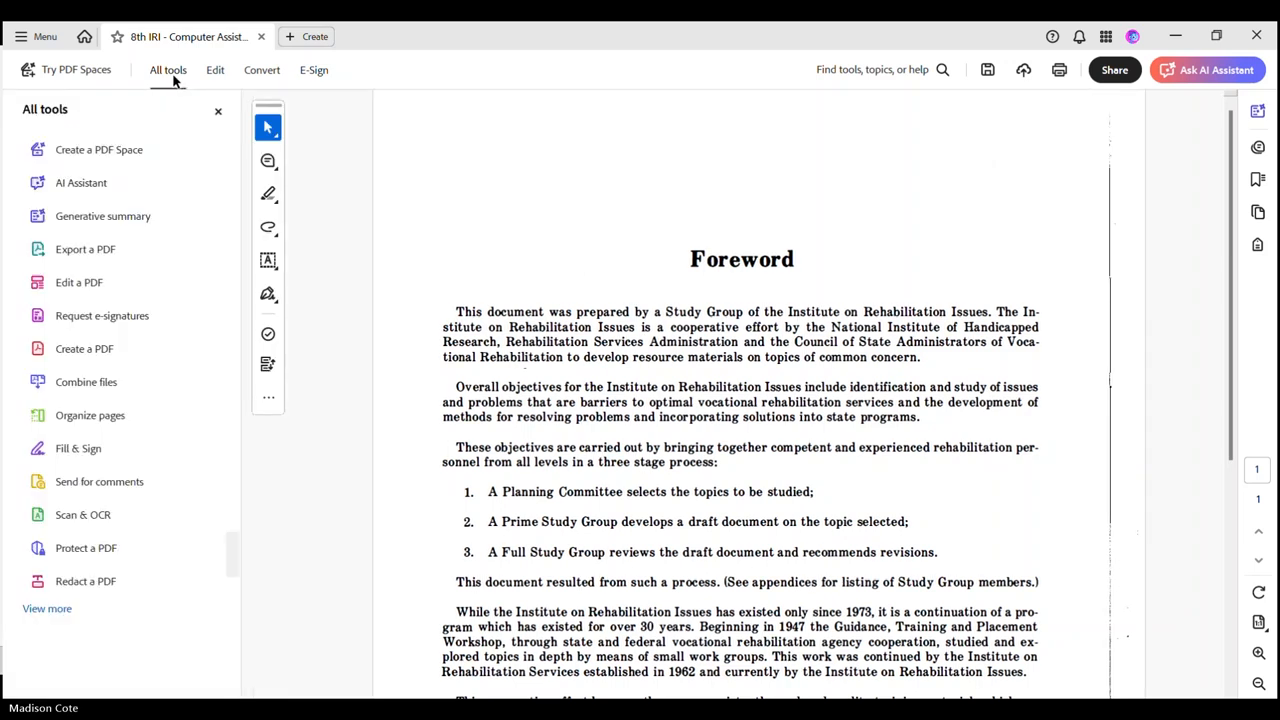
left_click(85, 516)
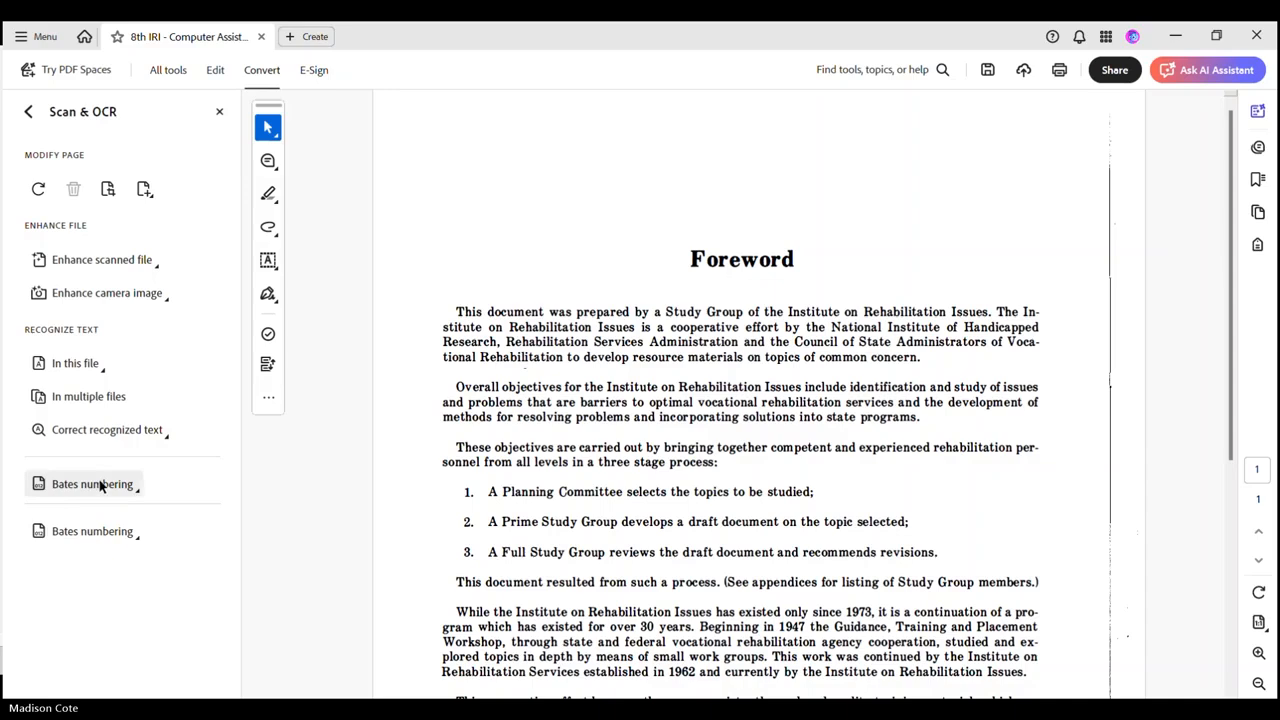
left_click(145, 435)
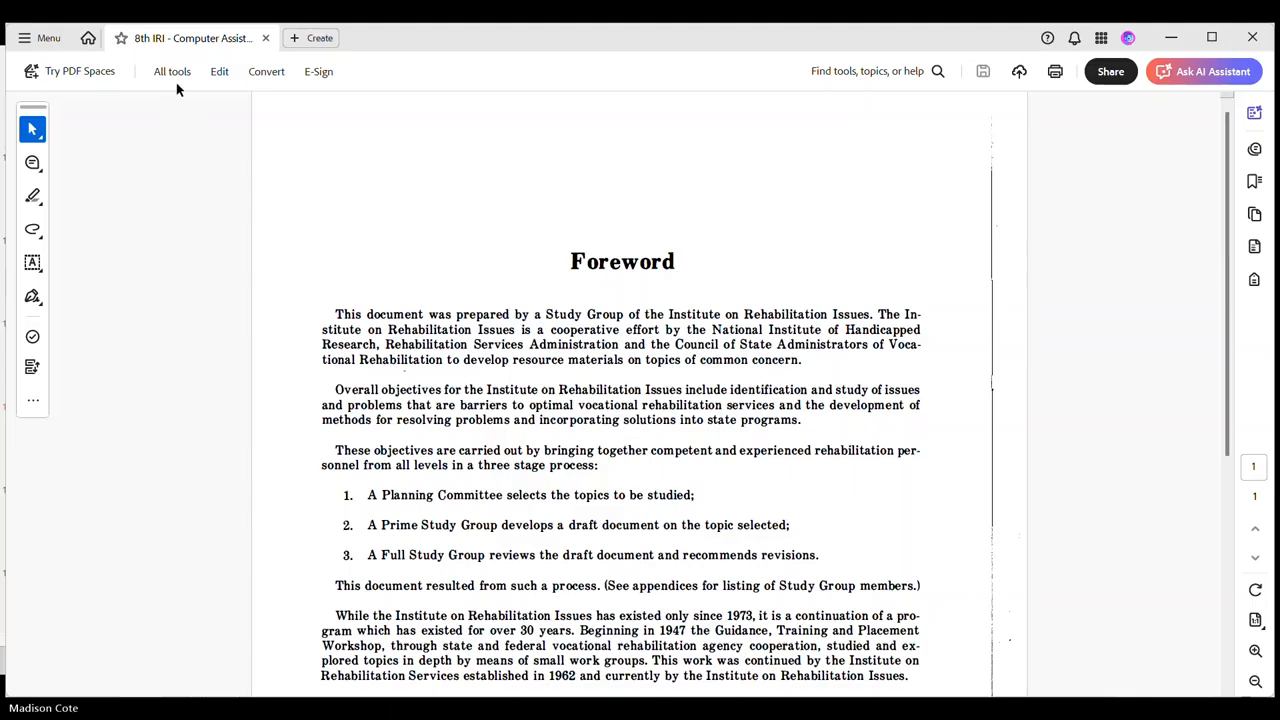
left_click(174, 72)
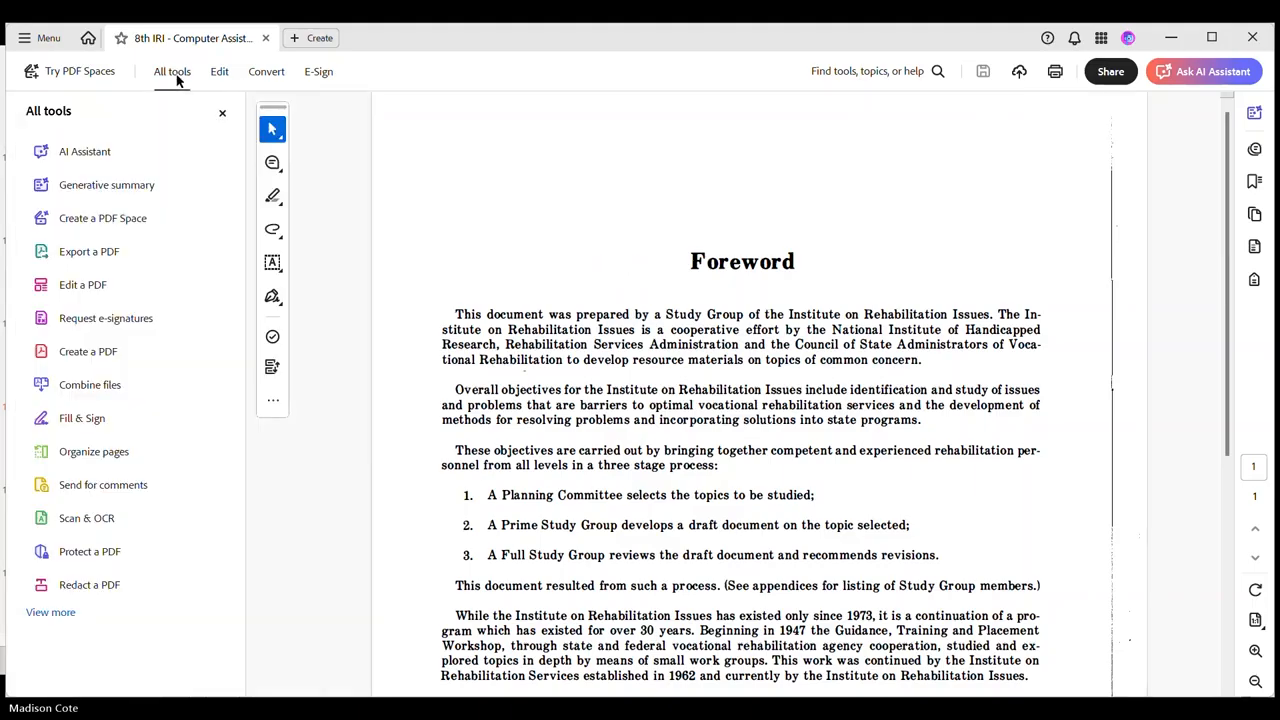
left_click(85, 519)
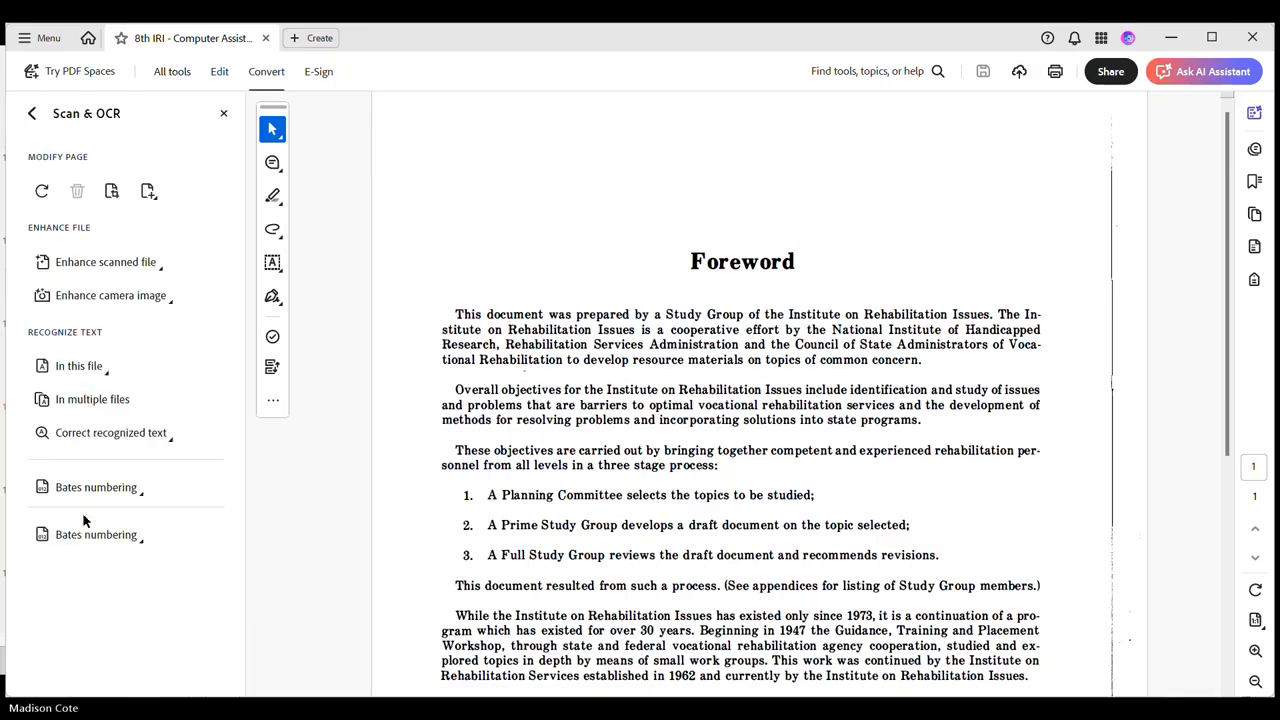
left_click(141, 437)
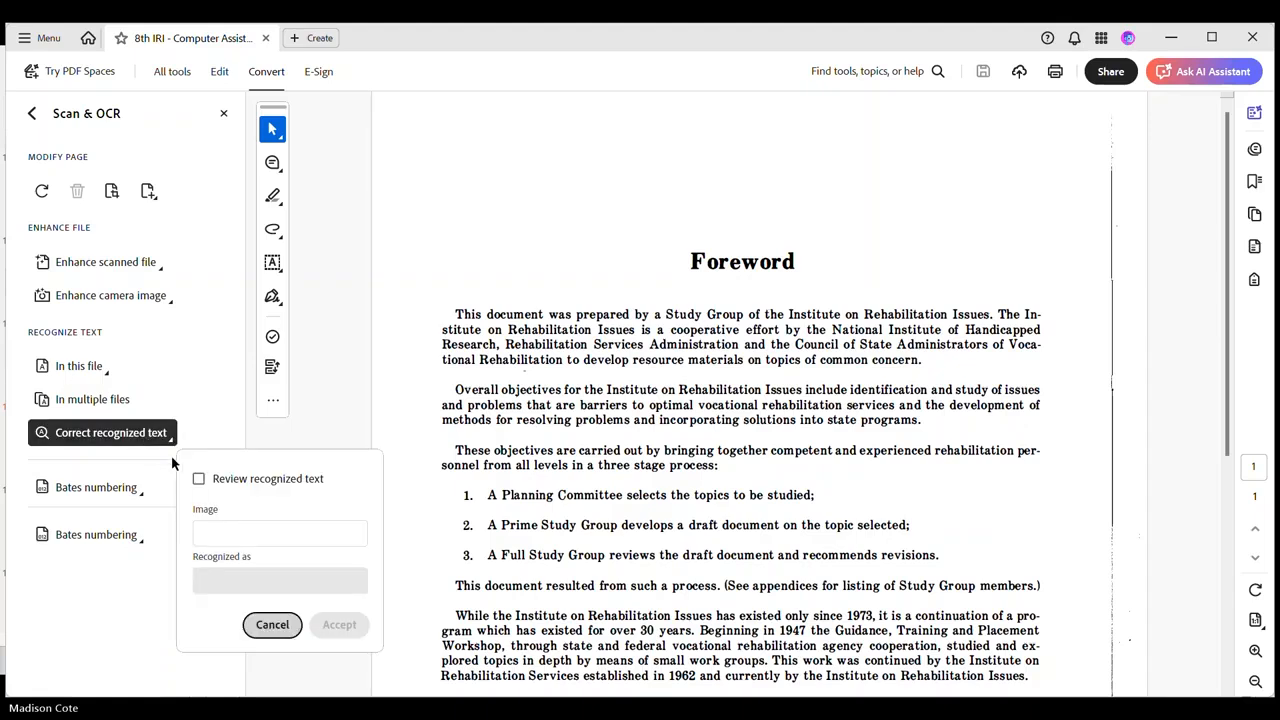
left_click(198, 481)
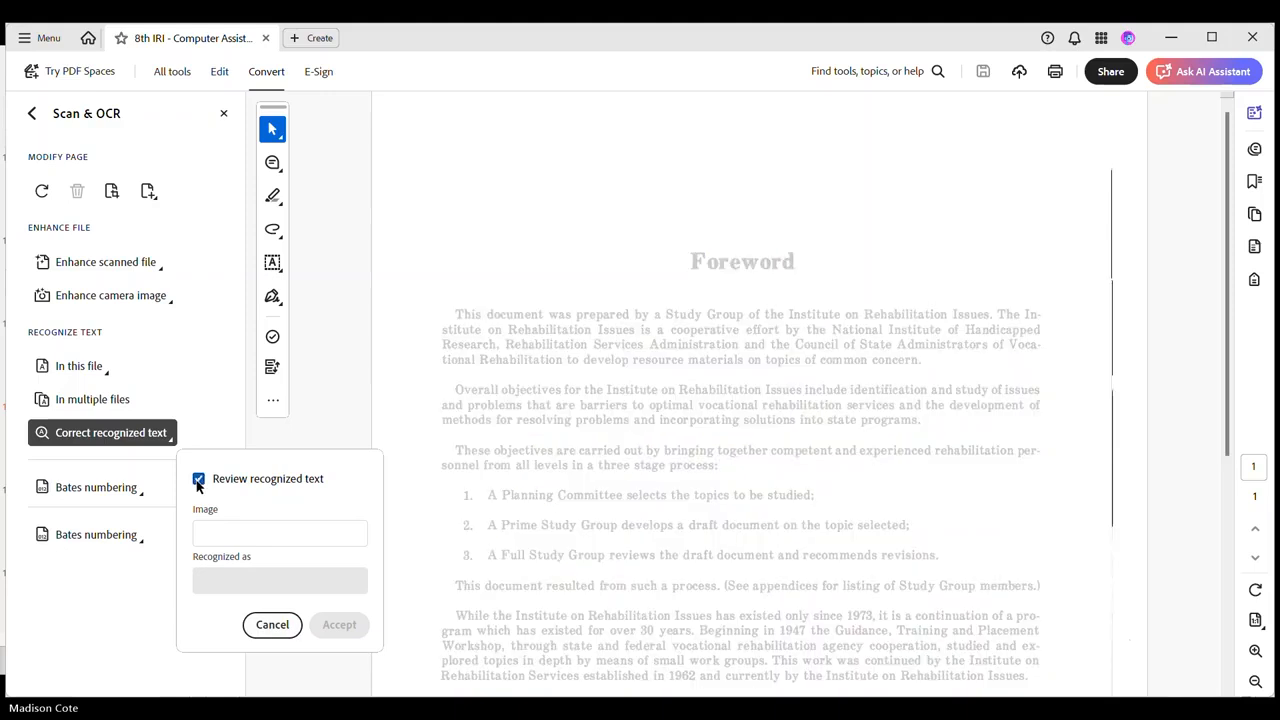
scroll(582, 443, "down", 3)
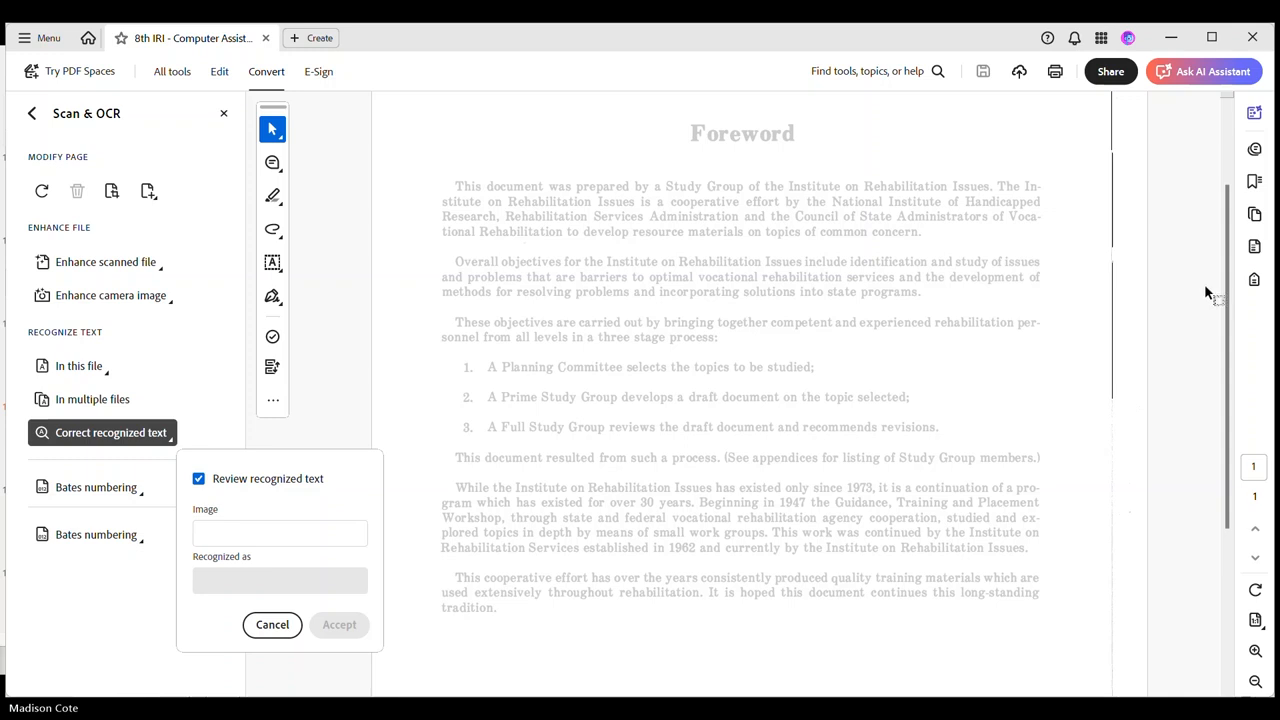
Expand the document's content structure down to the containers on Page 1
left_click(1254, 247)
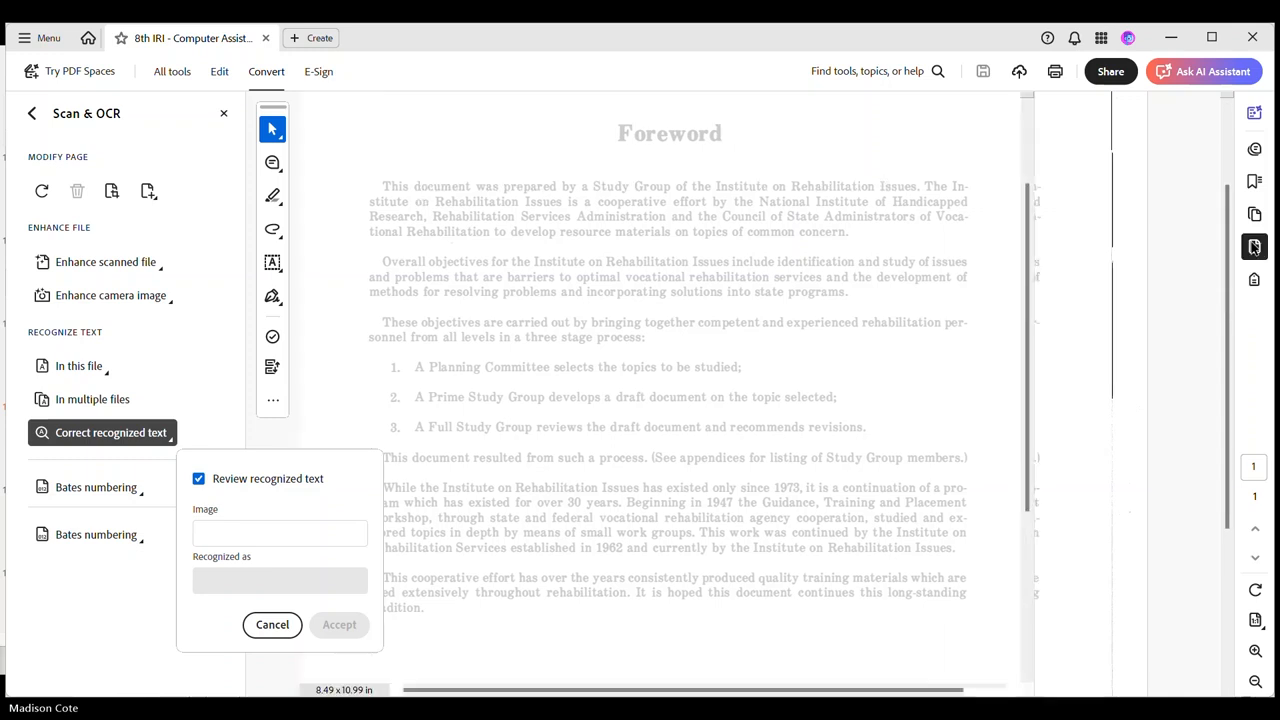
left_click(1052, 147)
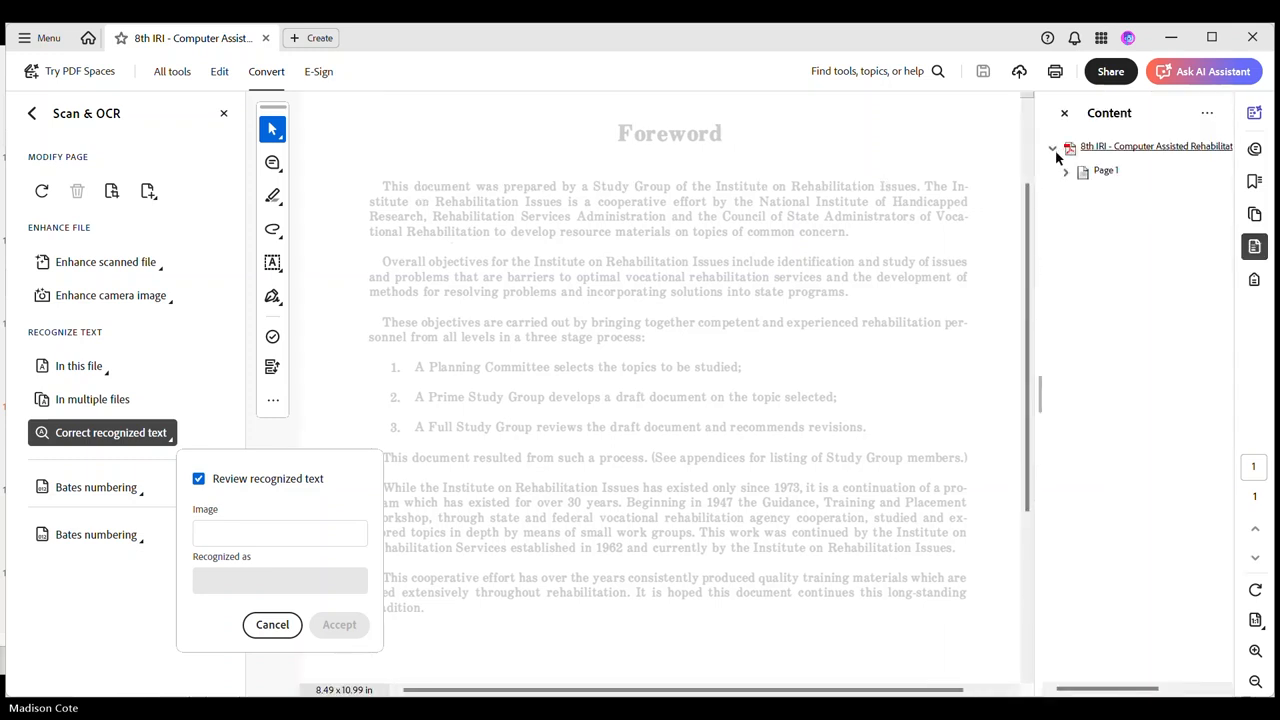
left_click(1066, 172)
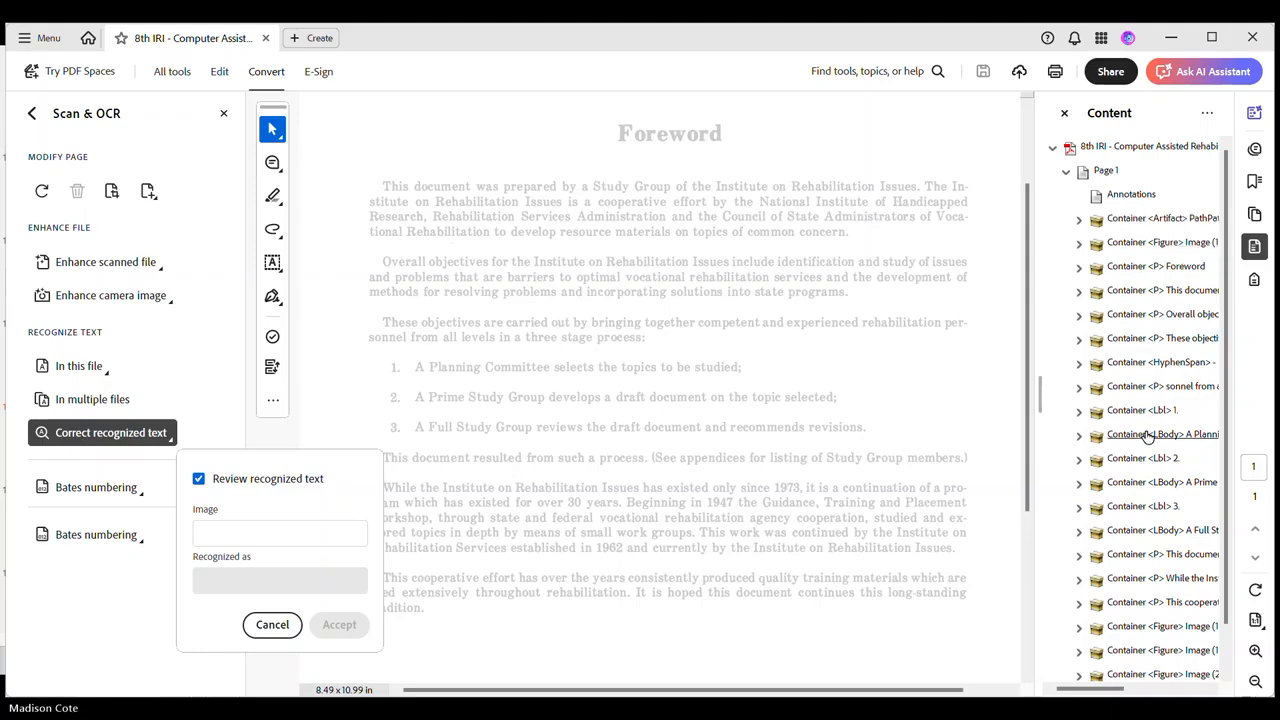
Examine which page content each heading, paragraph, list and first figure accessibility tag inside the Part tag covers
left_click(1254, 281)
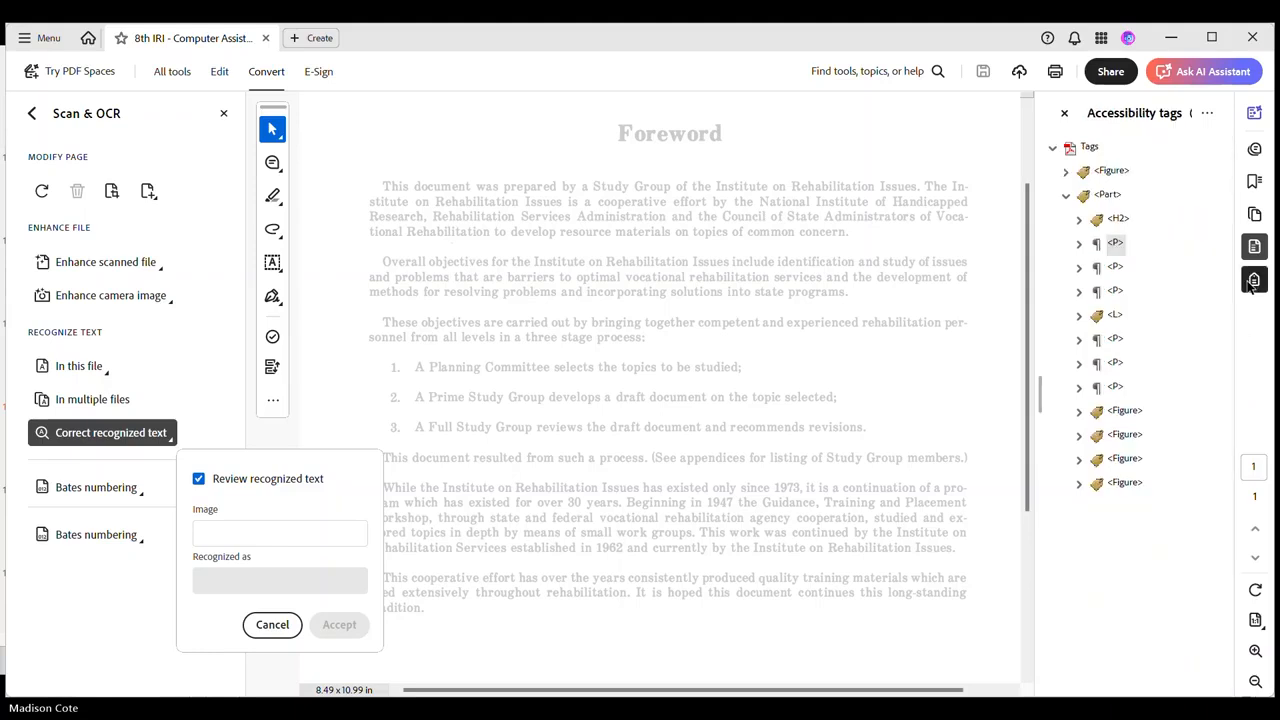
left_click(1118, 218)
left_click(1116, 244)
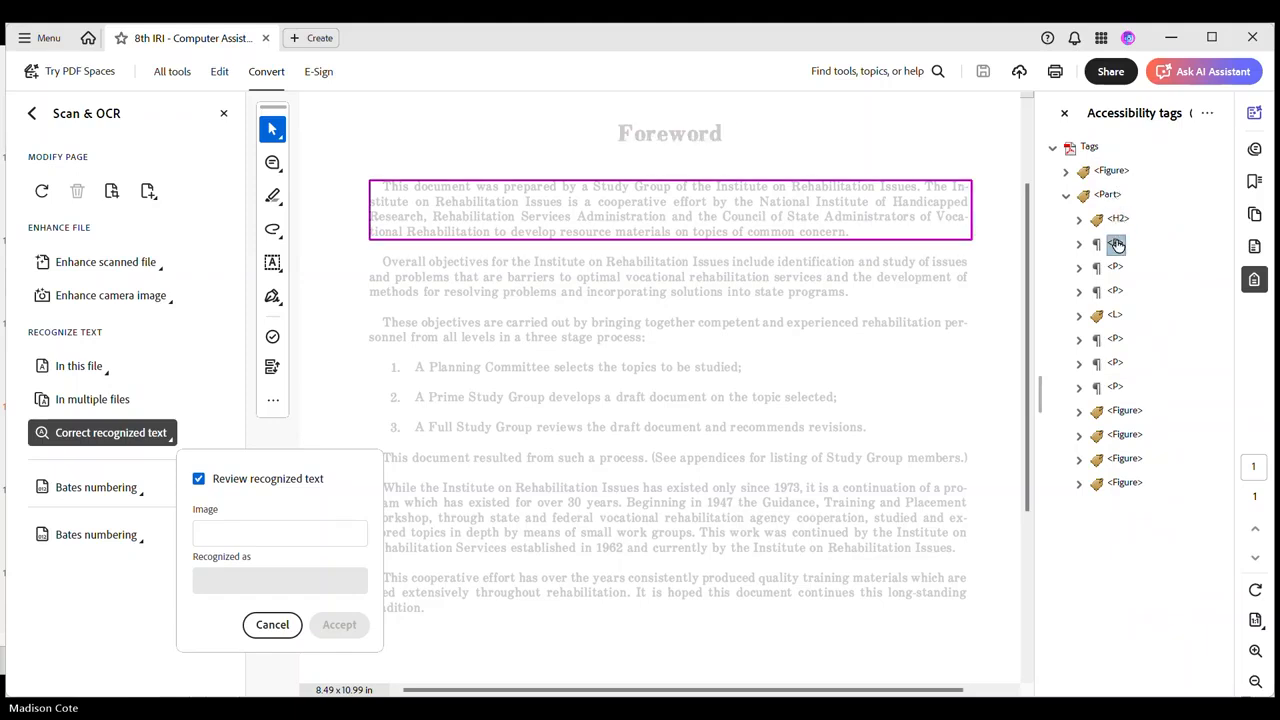
left_click(1116, 268)
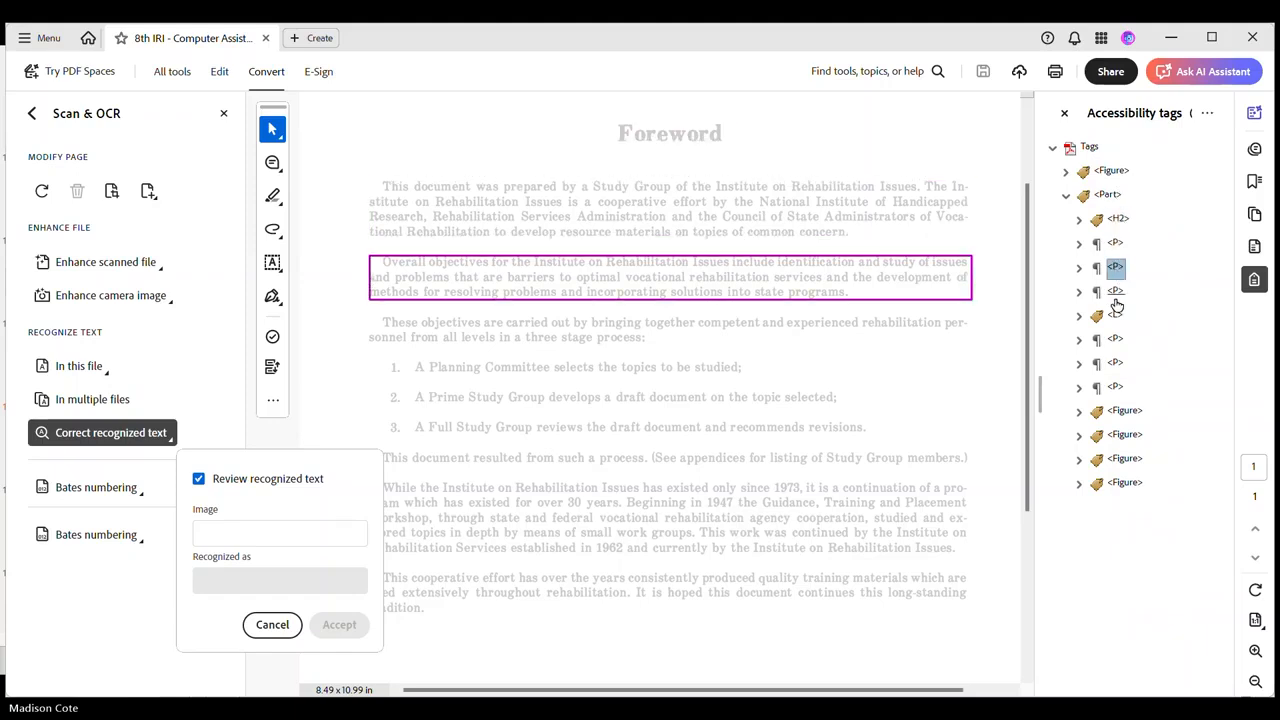
left_click(1115, 291)
left_click(1115, 316)
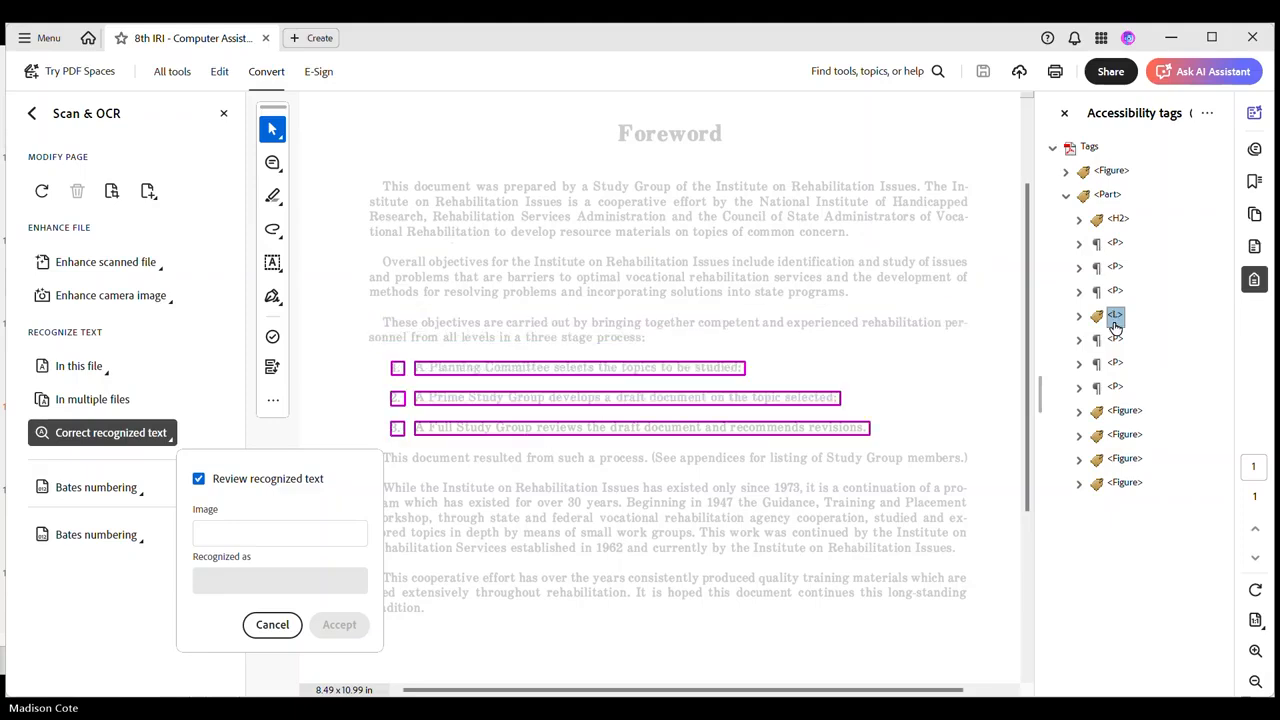
left_click(1115, 342)
left_click(1116, 366)
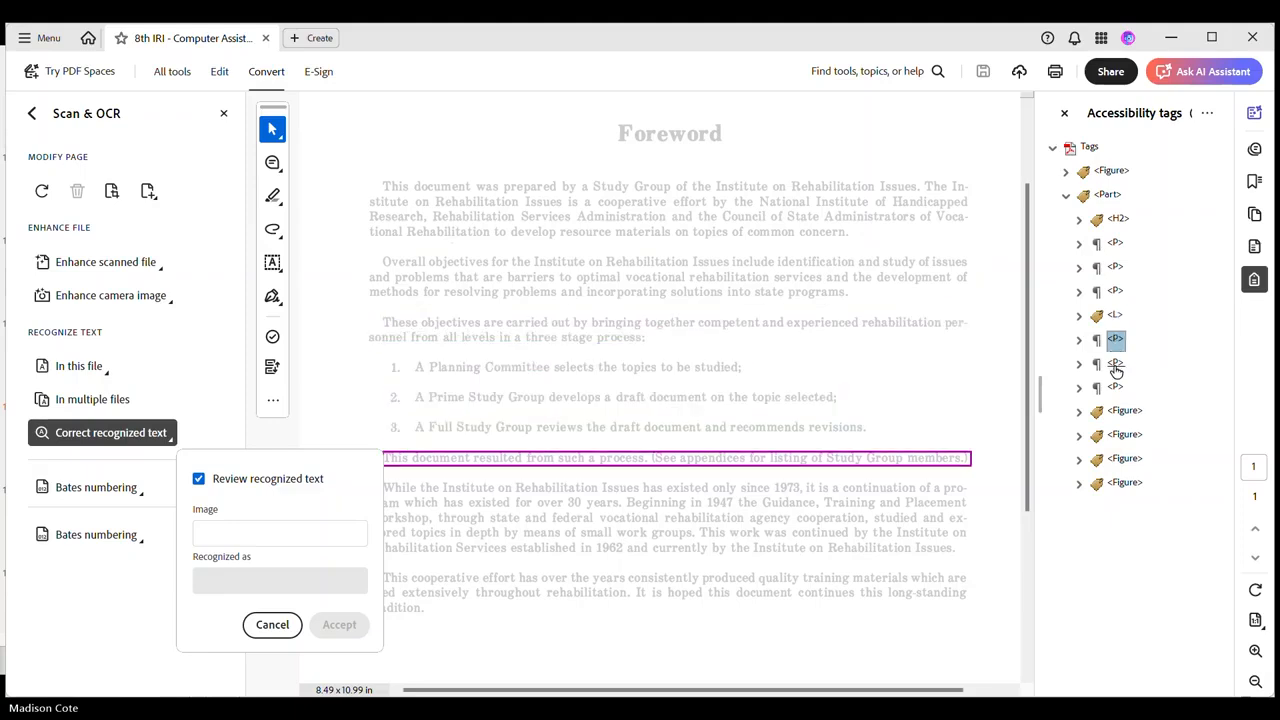
left_click(1116, 389)
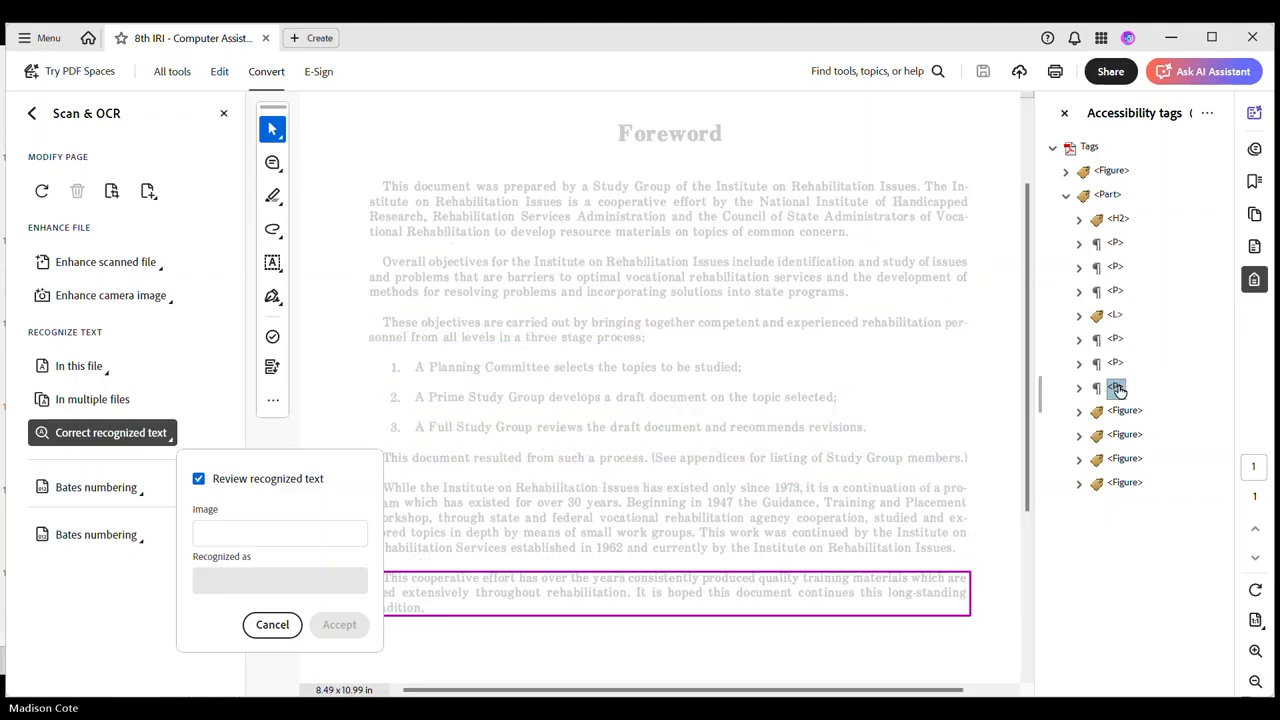
left_click(1114, 412)
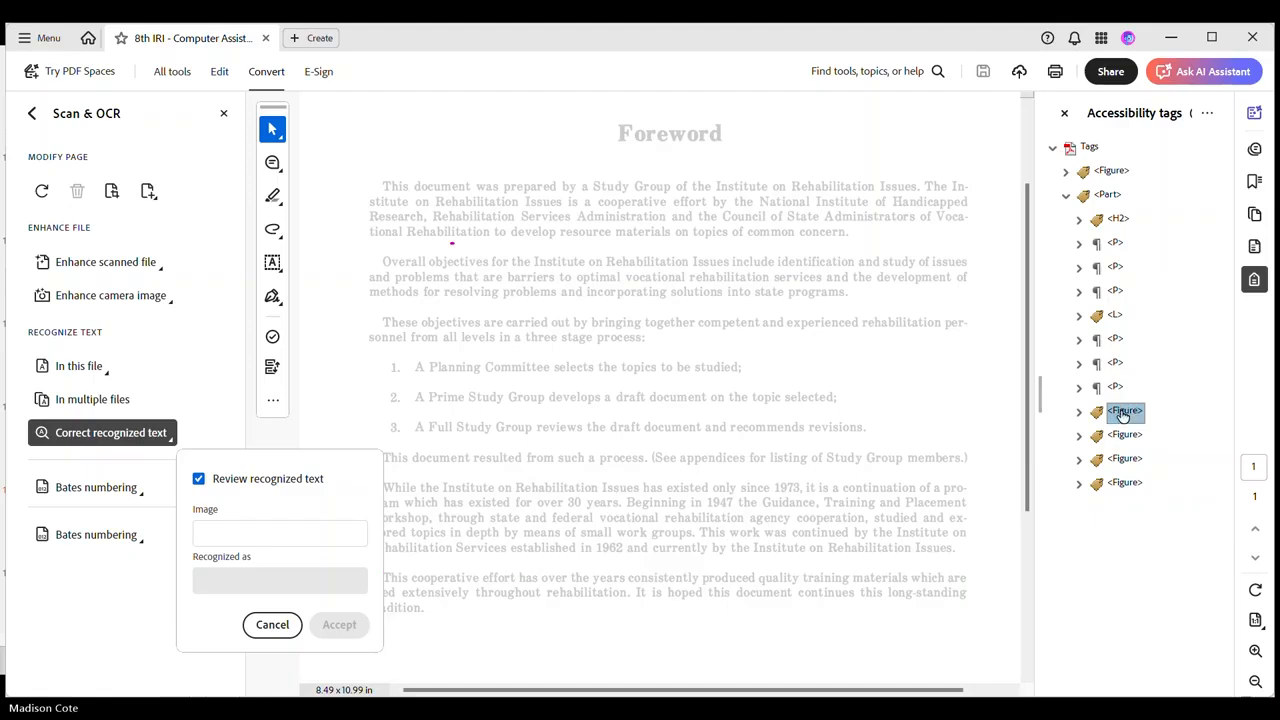
Expand the four Figure tags inside the Part tag and select the w:93 h:1809 and w:3 h:50 images
left_click(1079, 411)
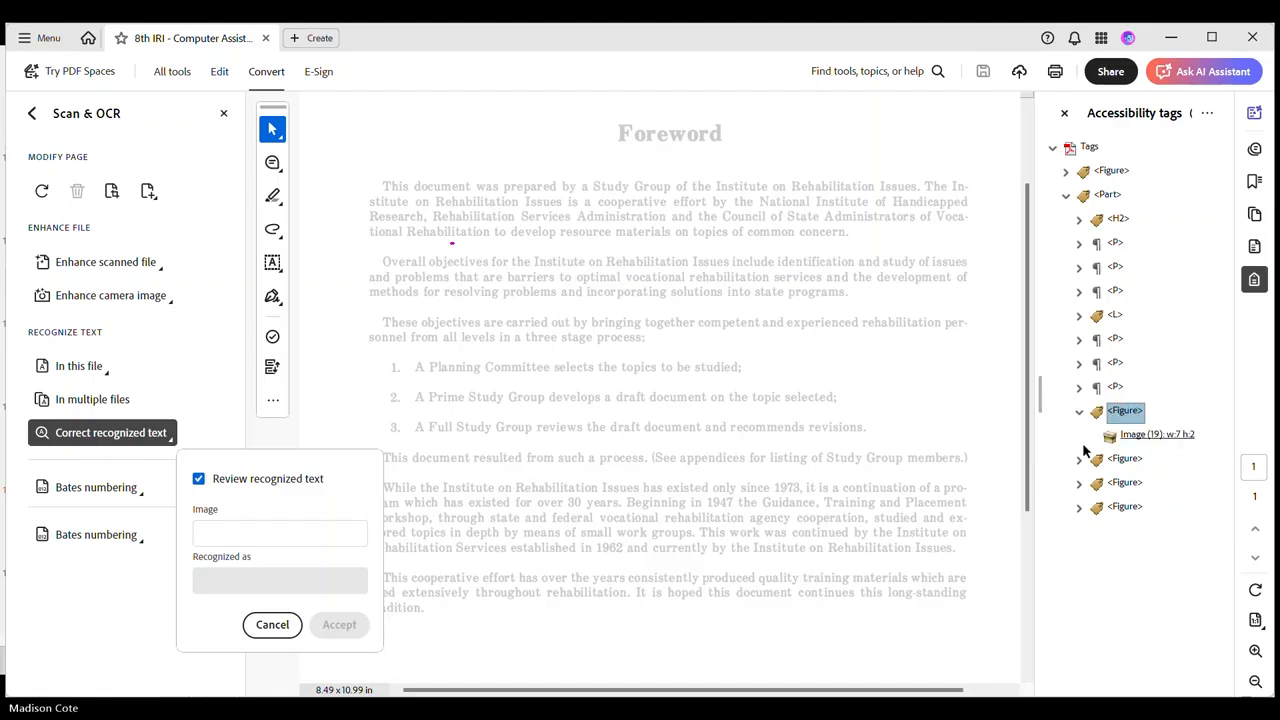
left_click(1079, 459)
left_click(1079, 507)
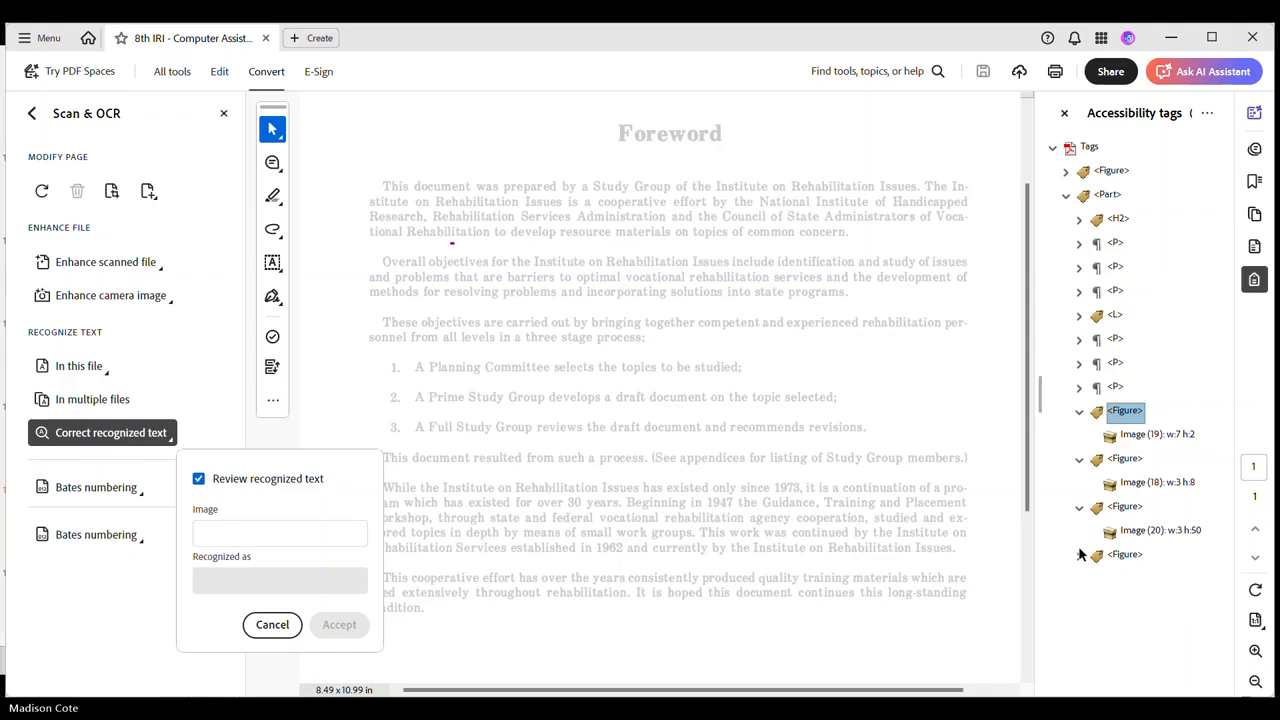
left_click(1079, 555)
left_click(1138, 586)
left_click(1153, 532, "ctrl")
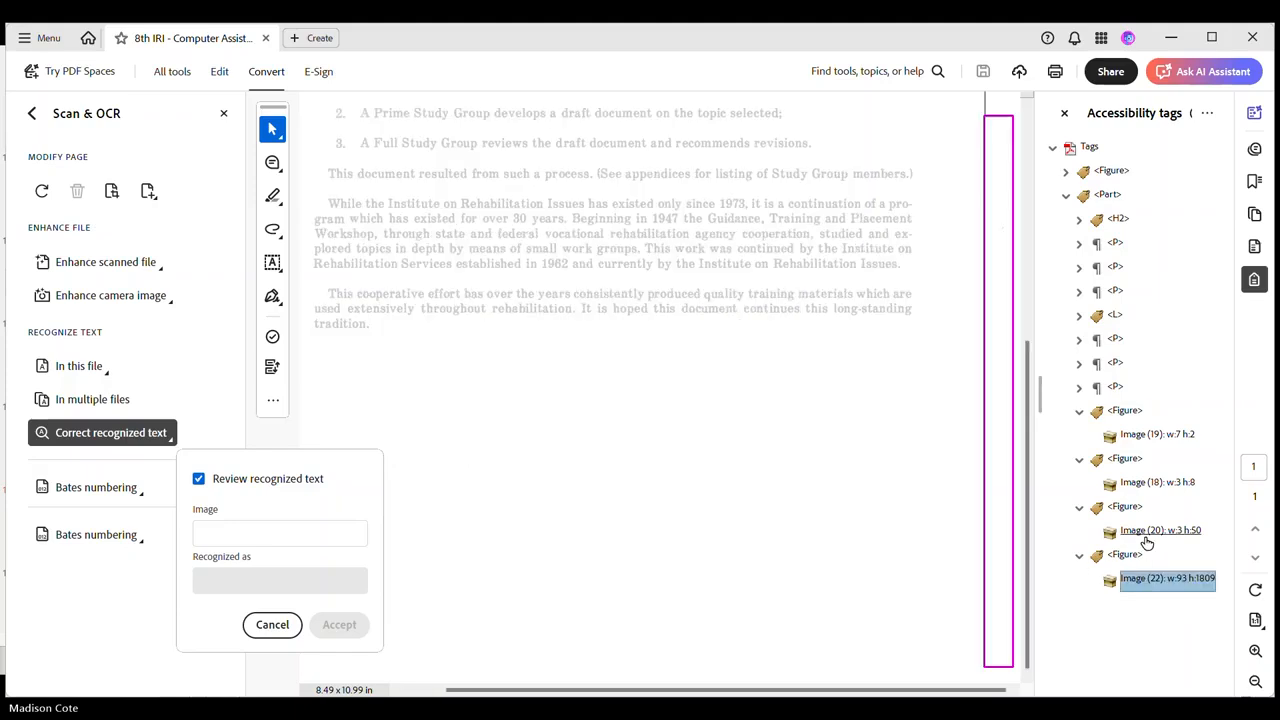